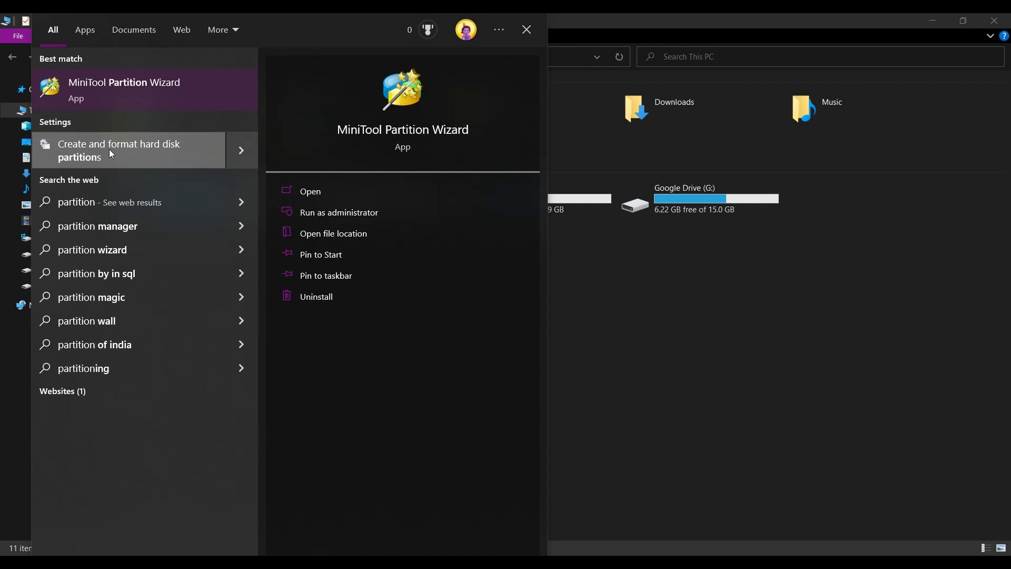
# - Open the Windows tool for creating and formatting hard disk partitions and maximize its window
pyautogui.click(125, 154)
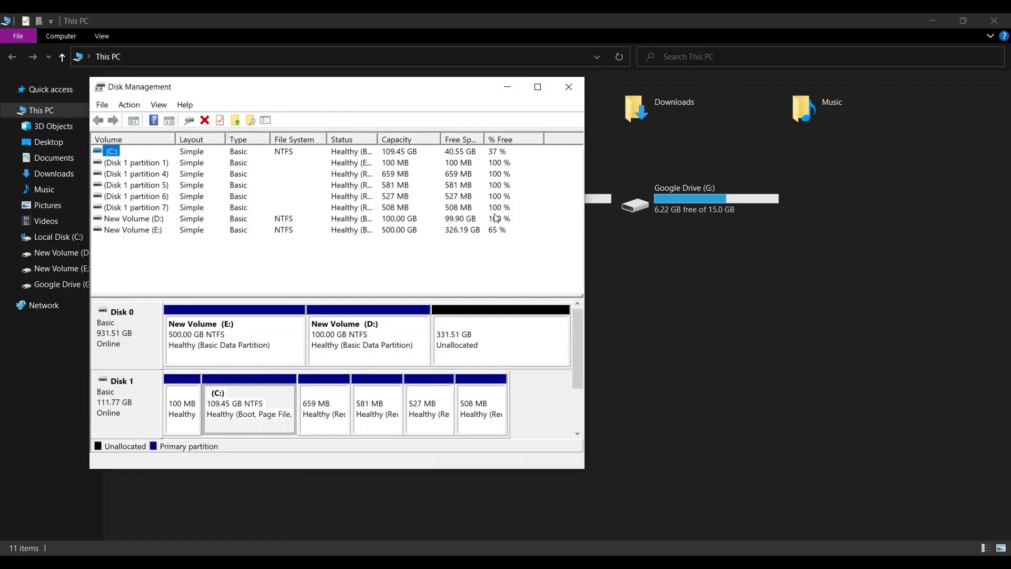
pyautogui.click(537, 86)
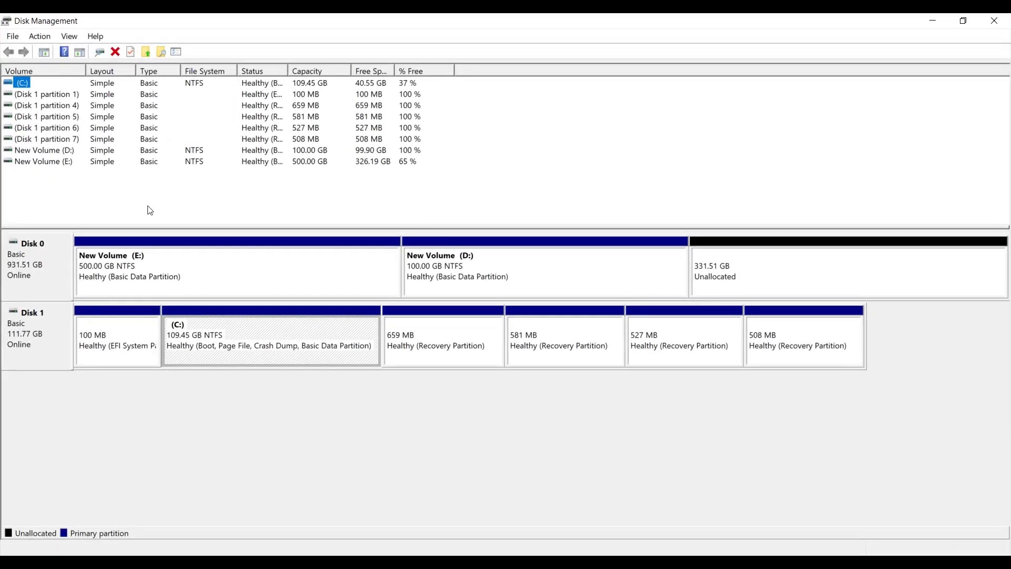
# - Examine volumes E: and D: and the unallocated space on Disk 0, comparing the drives with those listed in File Explorer
pyautogui.click(74, 171)
pyautogui.click(57, 162)
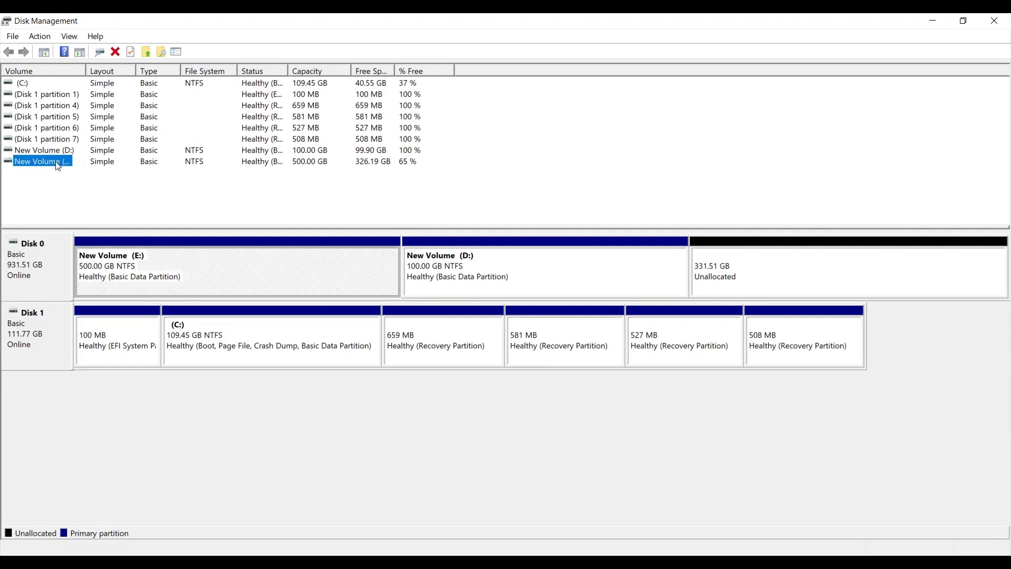
pyautogui.click(57, 190)
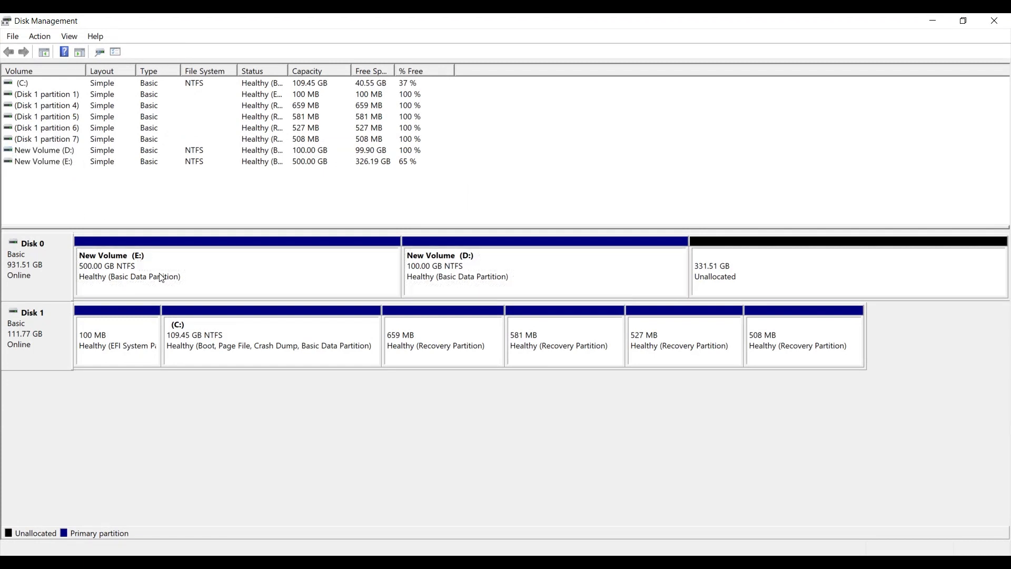
pyautogui.click(93, 276)
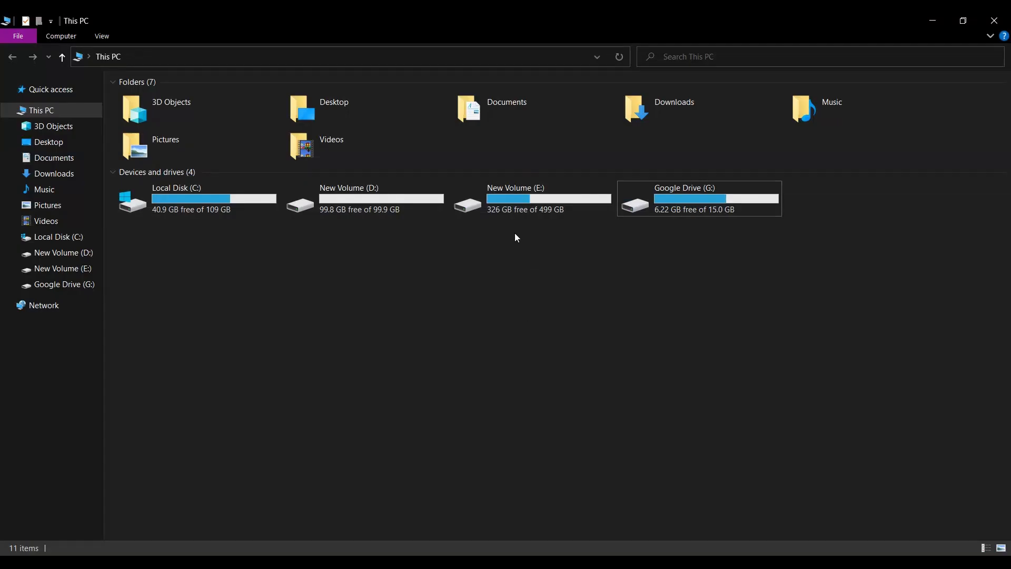
pyautogui.click(521, 211)
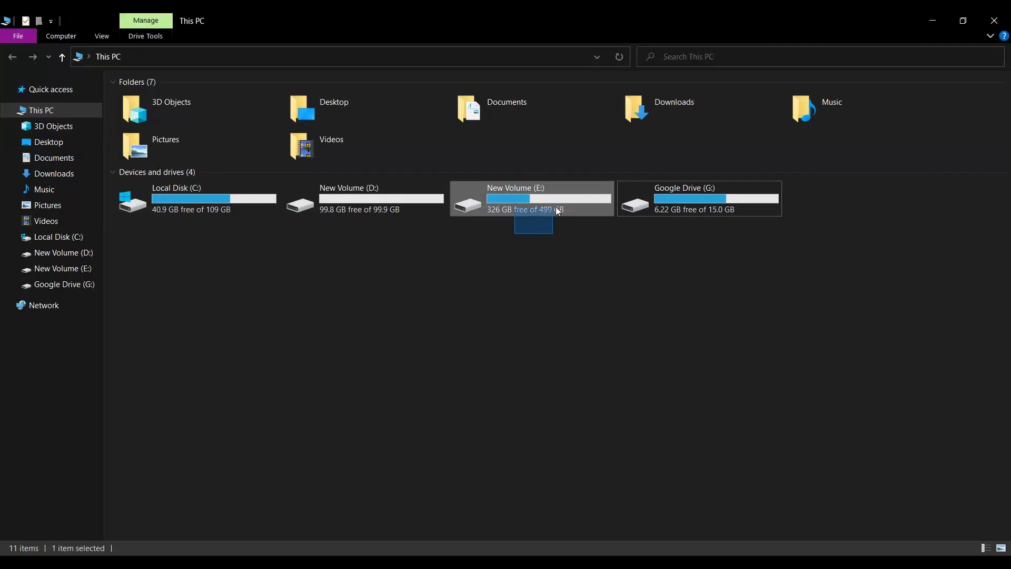
pyautogui.click(533, 265)
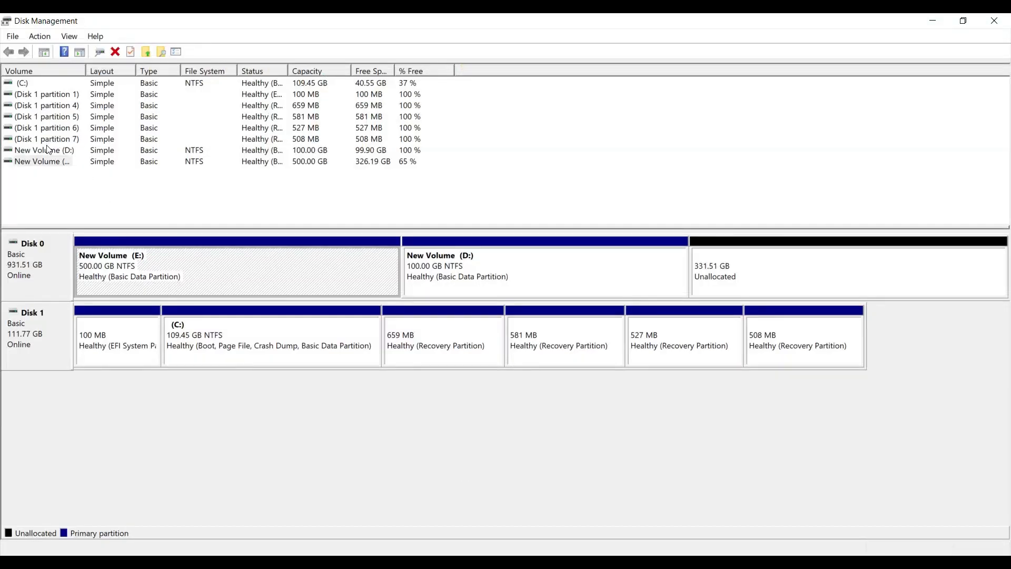
pyautogui.click(48, 149)
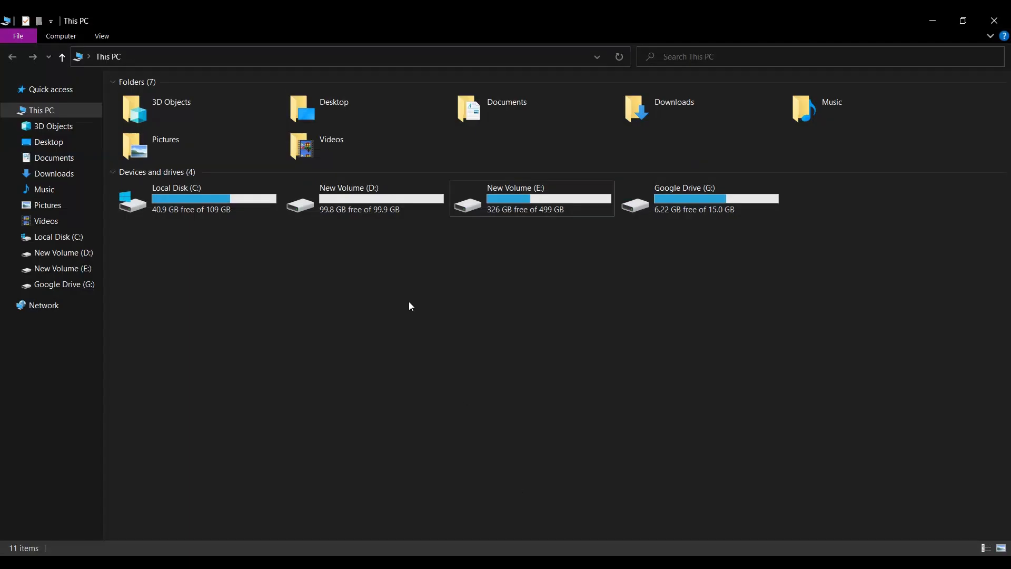
pyautogui.click(386, 208)
pyautogui.click(529, 358)
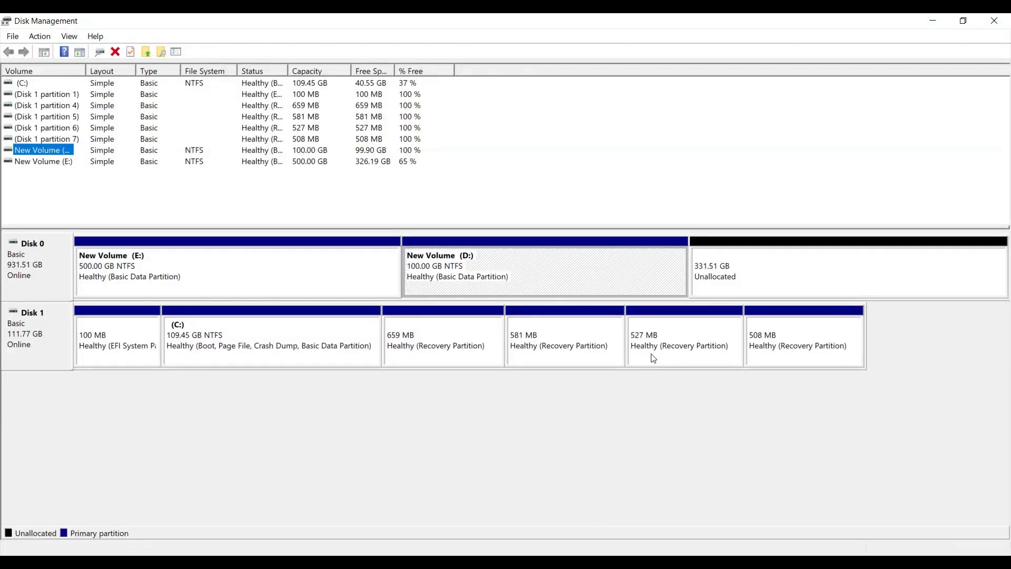
pyautogui.click(731, 276)
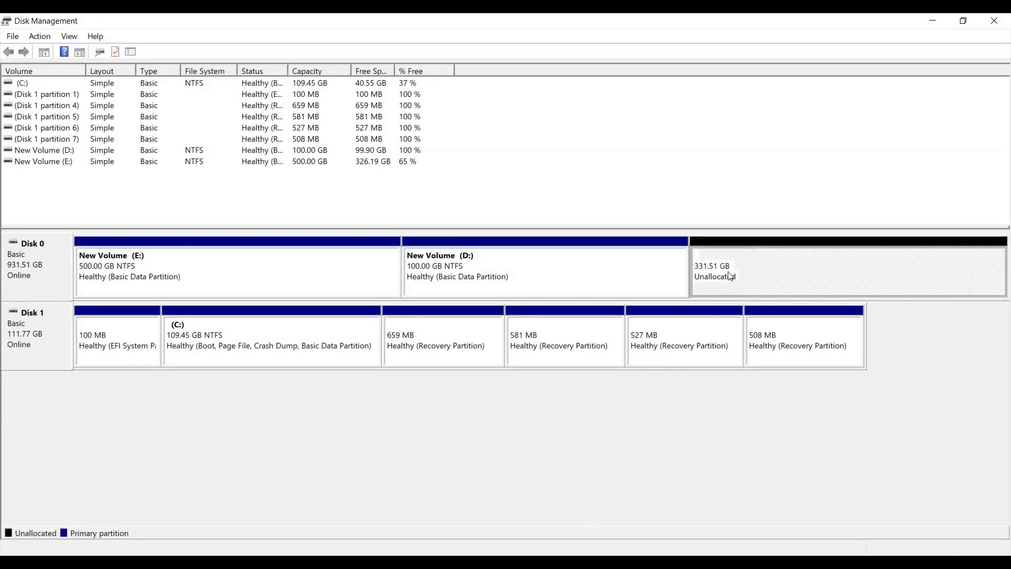
pyautogui.click(35, 82)
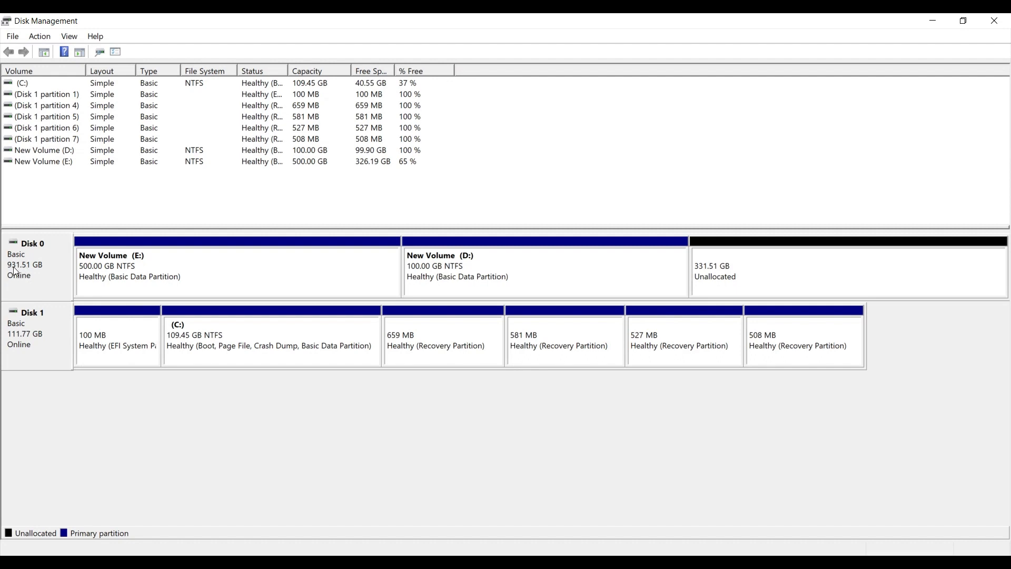
# - Start a new simple volume on Disk 0's unallocated space and advance the wizard to the volume size settings
pyautogui.rightClick(744, 274)
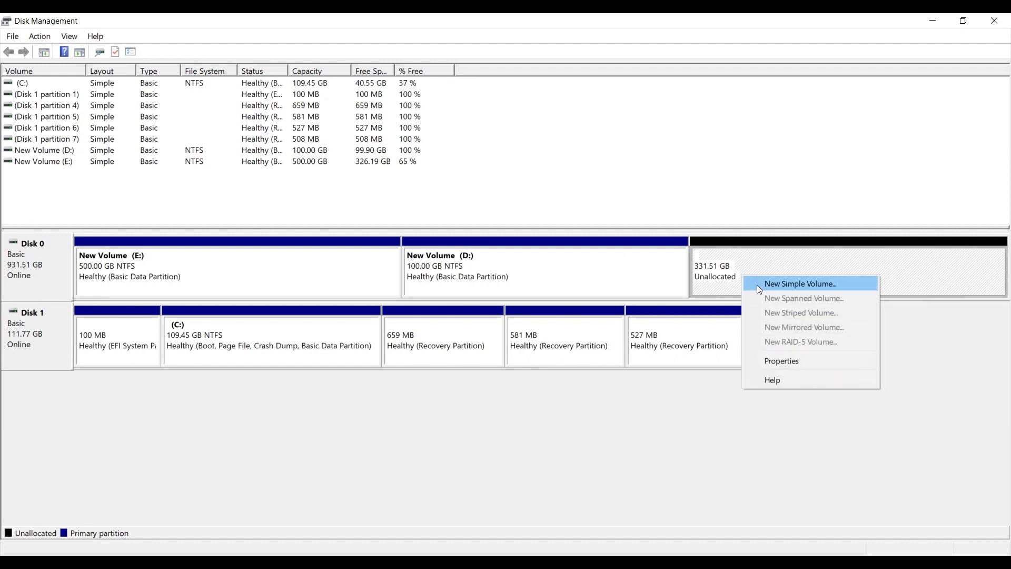
pyautogui.click(769, 283)
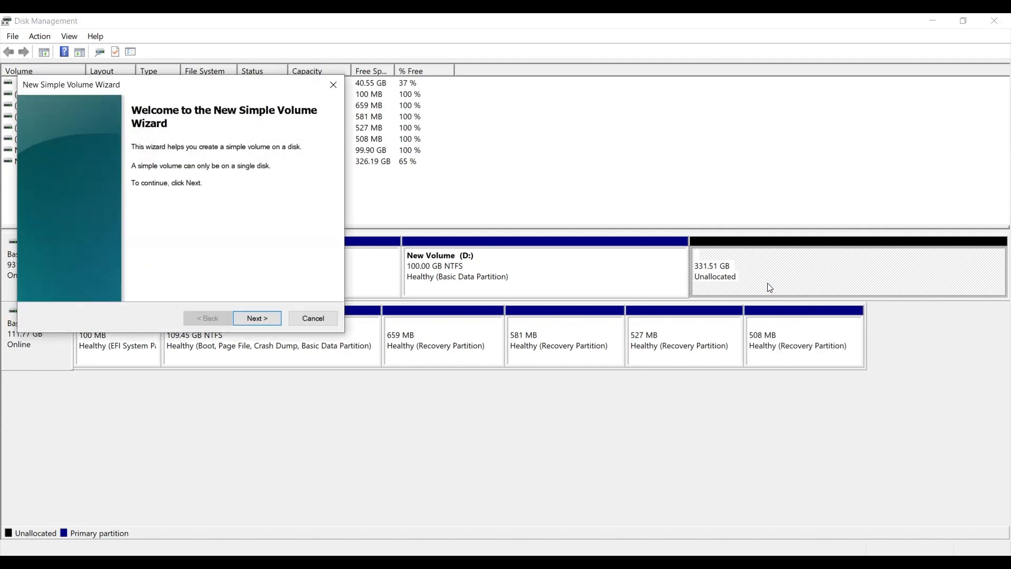
pyautogui.moveTo(161, 90); pyautogui.dragTo(504, 190)
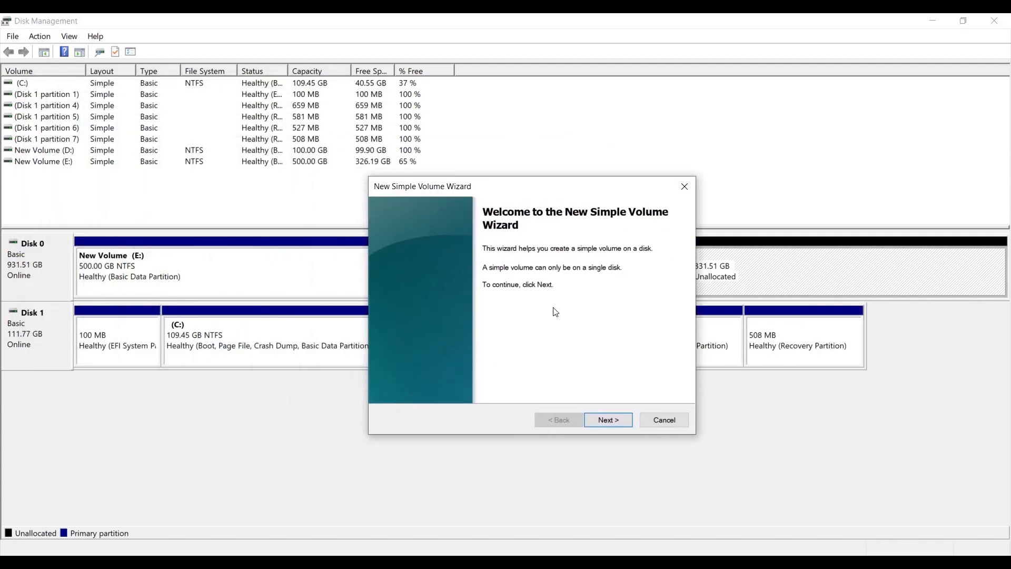
pyautogui.click(609, 419)
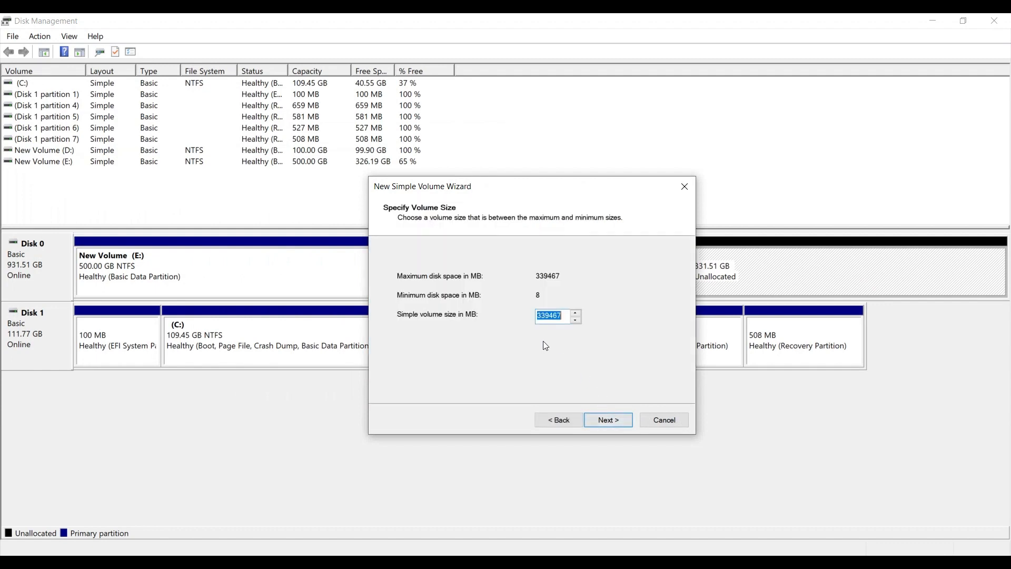
# - Switch to Calculator and convert 339467 megabytes to gigabytes with the Data converter, then minimize it
pyautogui.click(197, 551)
pyautogui.moveTo(566, 316); pyautogui.dragTo(541, 314)
pyautogui.hotkey('alt', 'Tab')
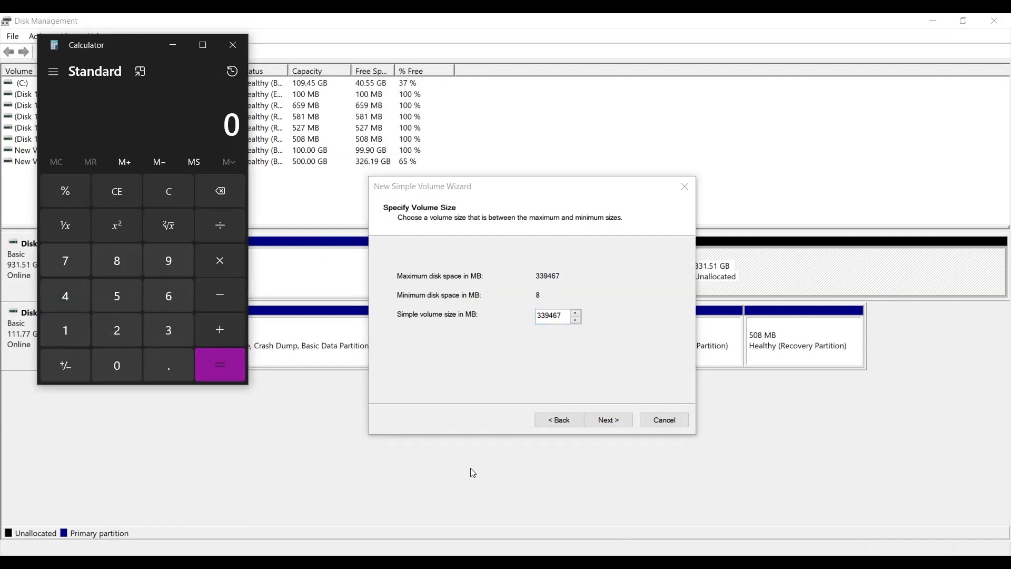
pyautogui.click(54, 76)
pyautogui.scroll(-3, 74, 275)
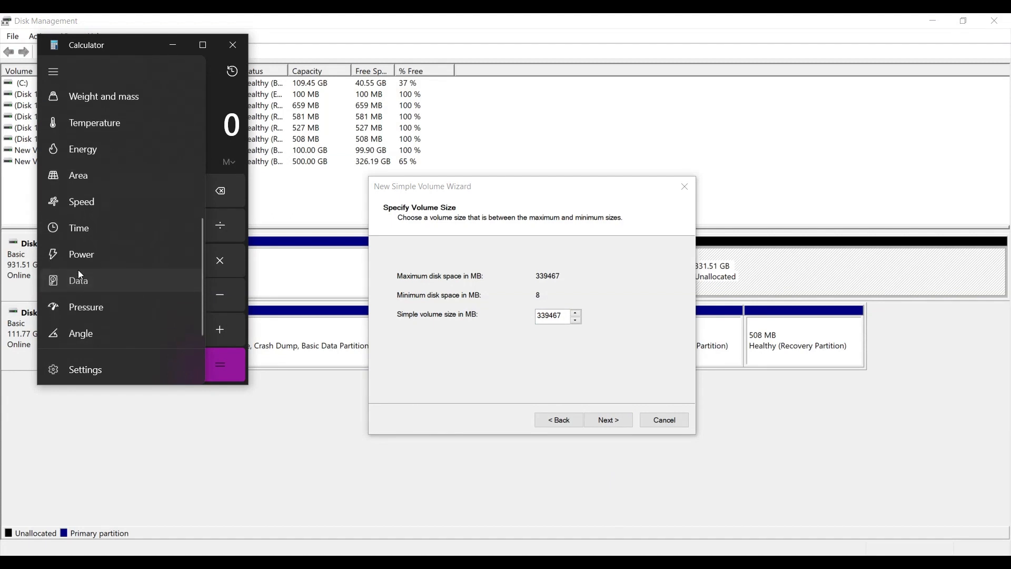
pyautogui.click(78, 277)
pyautogui.click(51, 104)
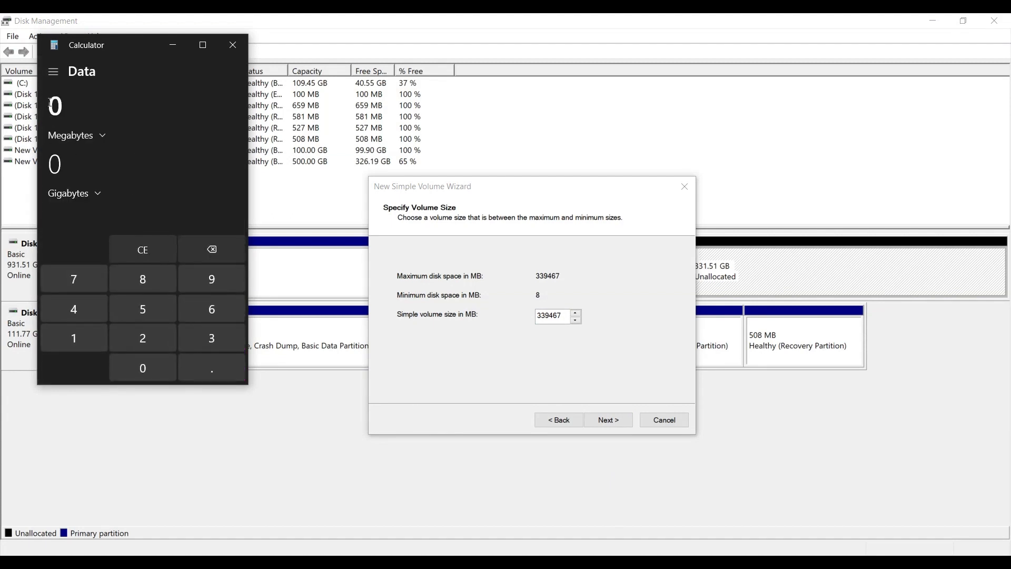
pyautogui.write('339467')
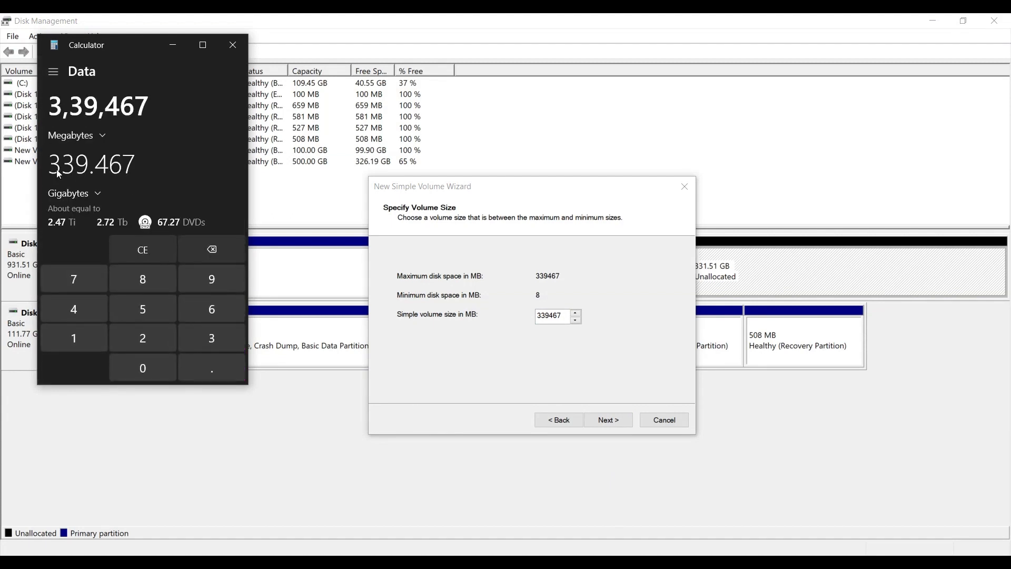
pyautogui.click(123, 167)
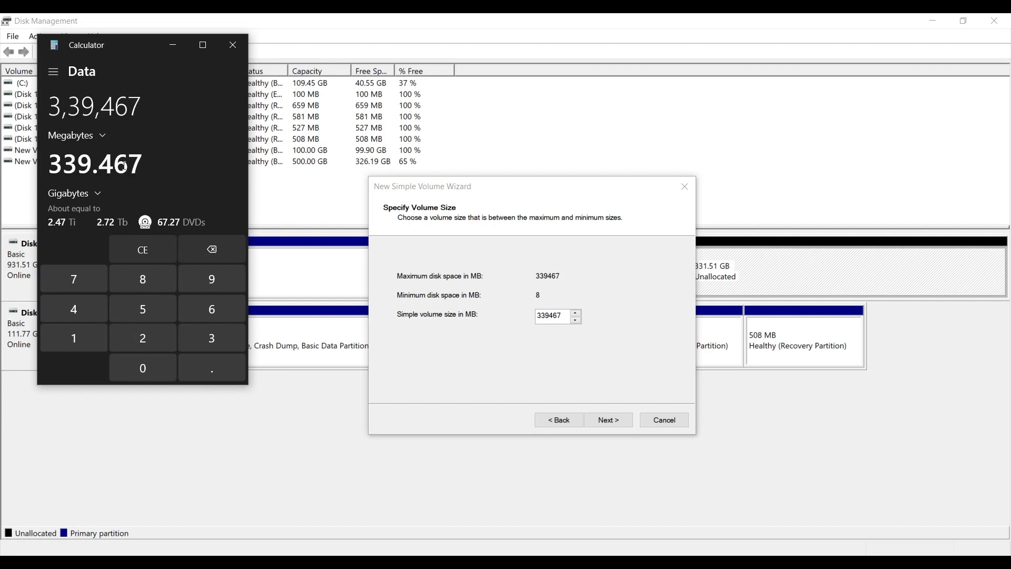
pyautogui.moveTo(138, 164); pyautogui.dragTo(55, 165)
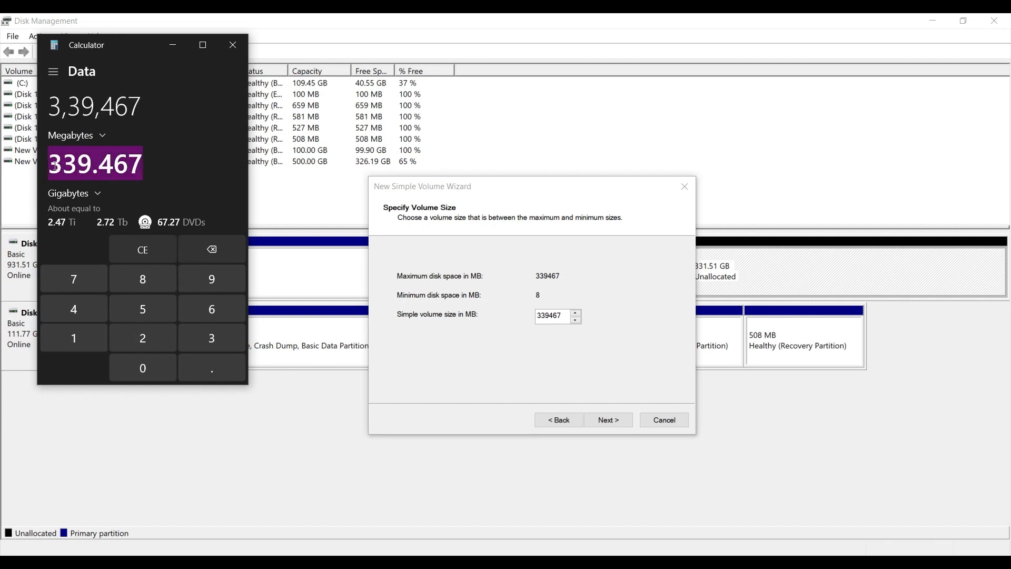
pyautogui.click(173, 45)
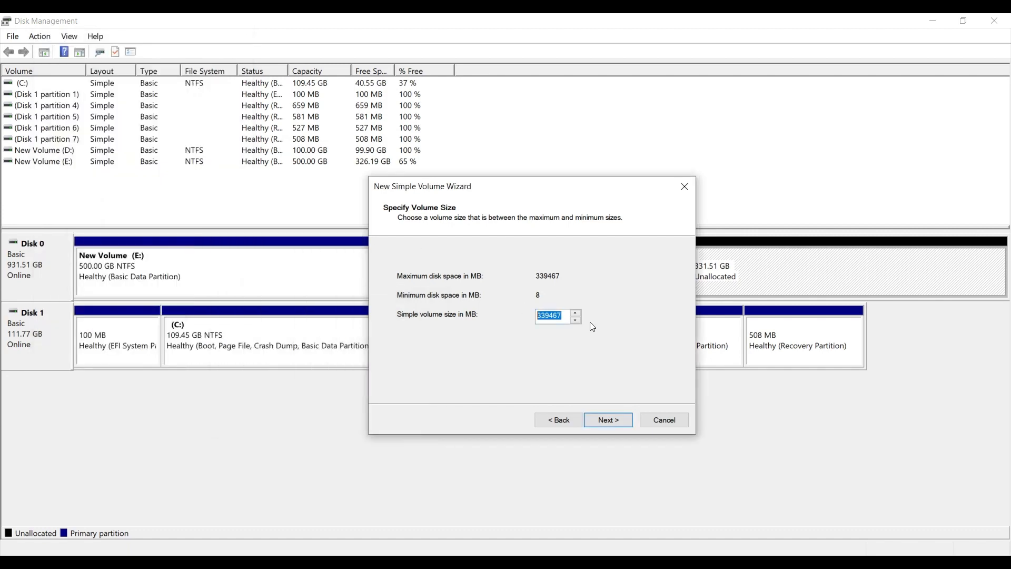
# - Accept the volume size of 339467 MB and assign drive letter B to the new volume
pyautogui.click(614, 419)
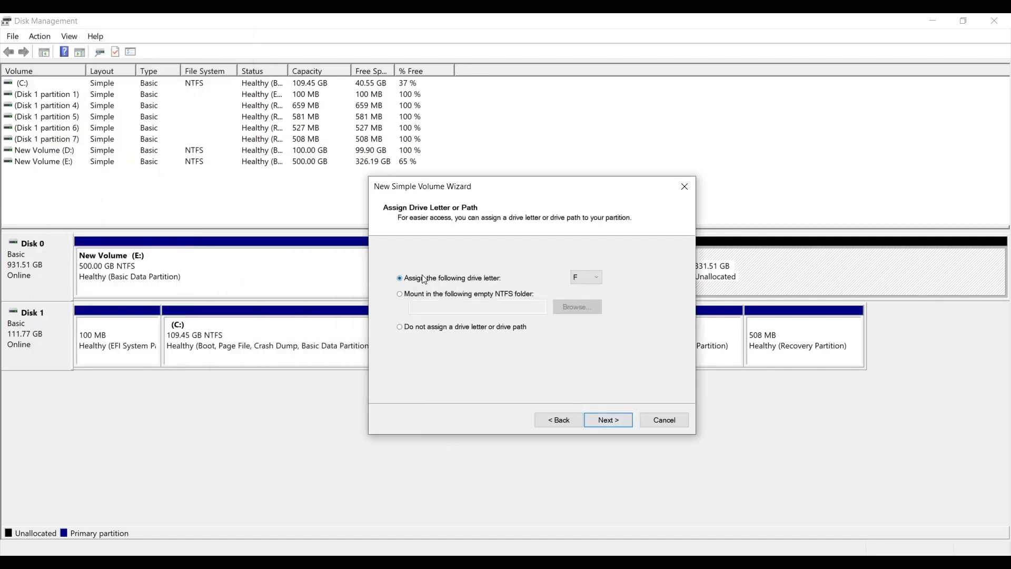
pyautogui.click(580, 275)
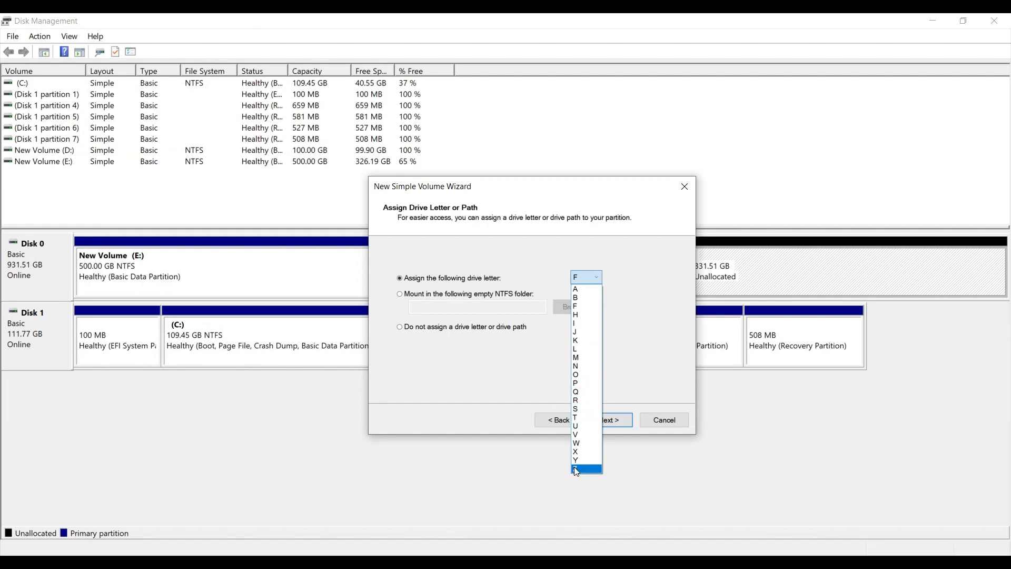
pyautogui.click(638, 339)
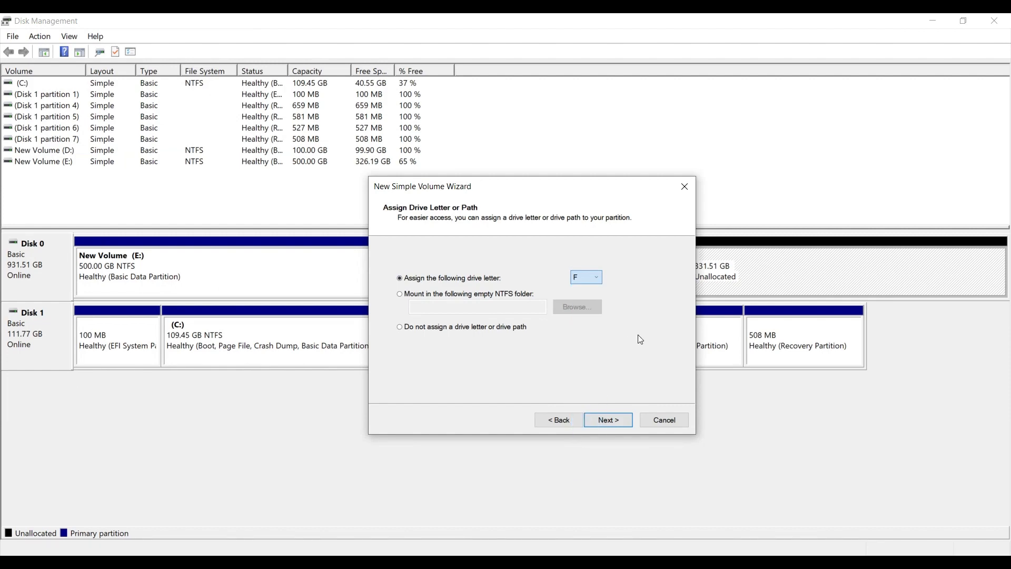
pyautogui.click(586, 277)
pyautogui.click(587, 298)
pyautogui.click(608, 420)
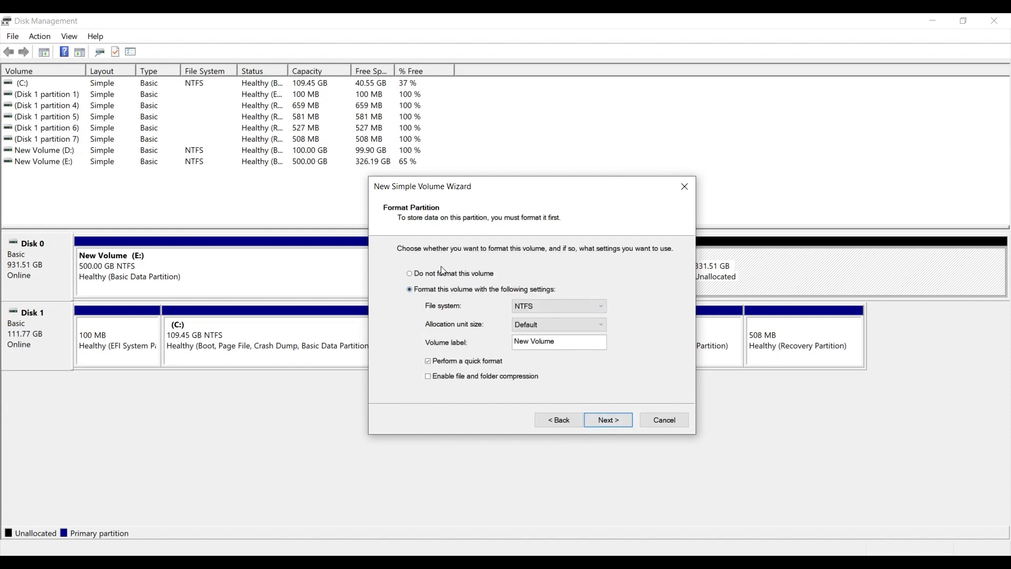
# - Set the format options to NTFS with the Default allocation unit size and the volume label MasterEagle
pyautogui.click(537, 305)
pyautogui.click(536, 324)
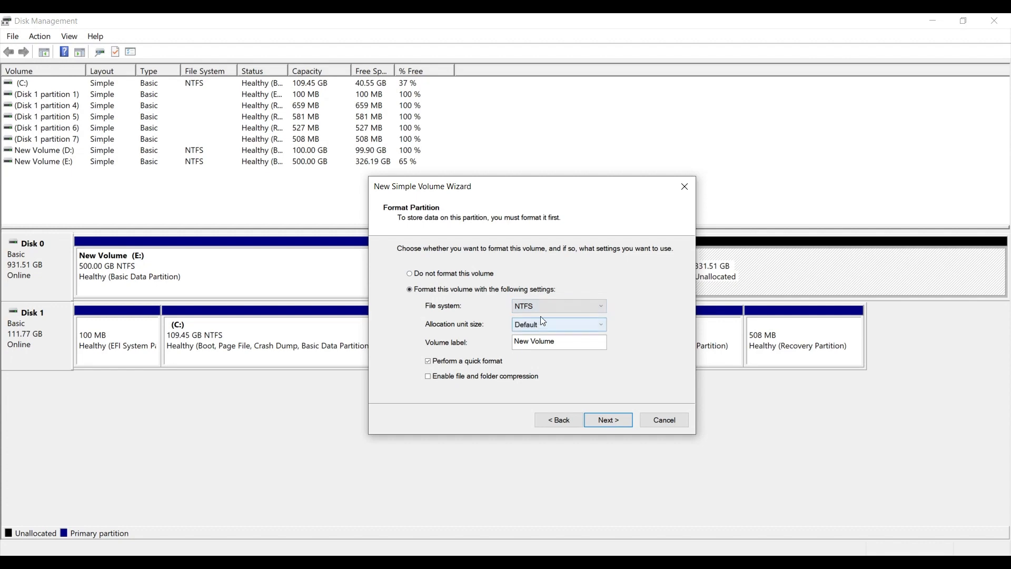
pyautogui.click(538, 323)
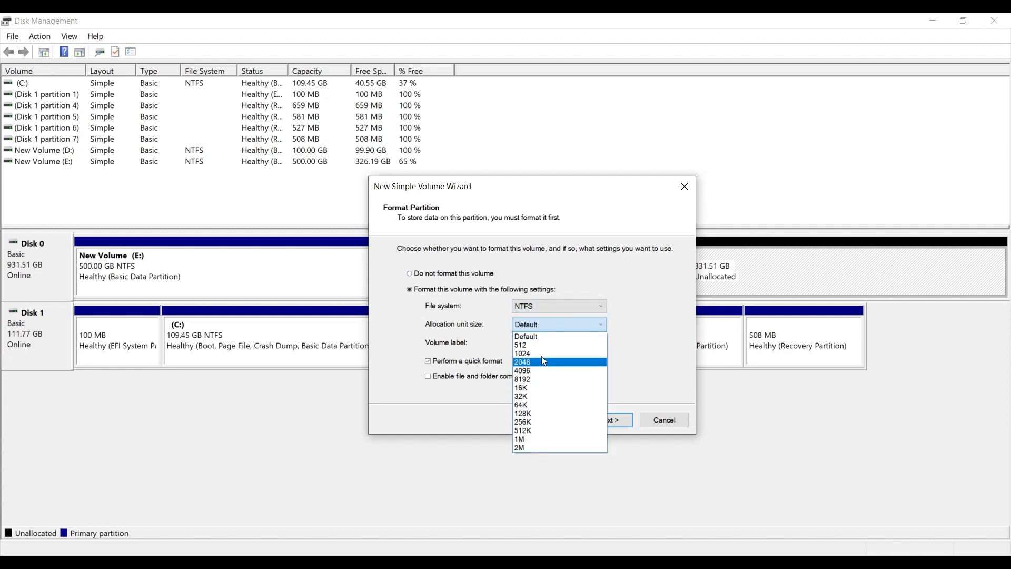
pyautogui.click(545, 337)
pyautogui.moveTo(563, 345); pyautogui.dragTo(499, 342)
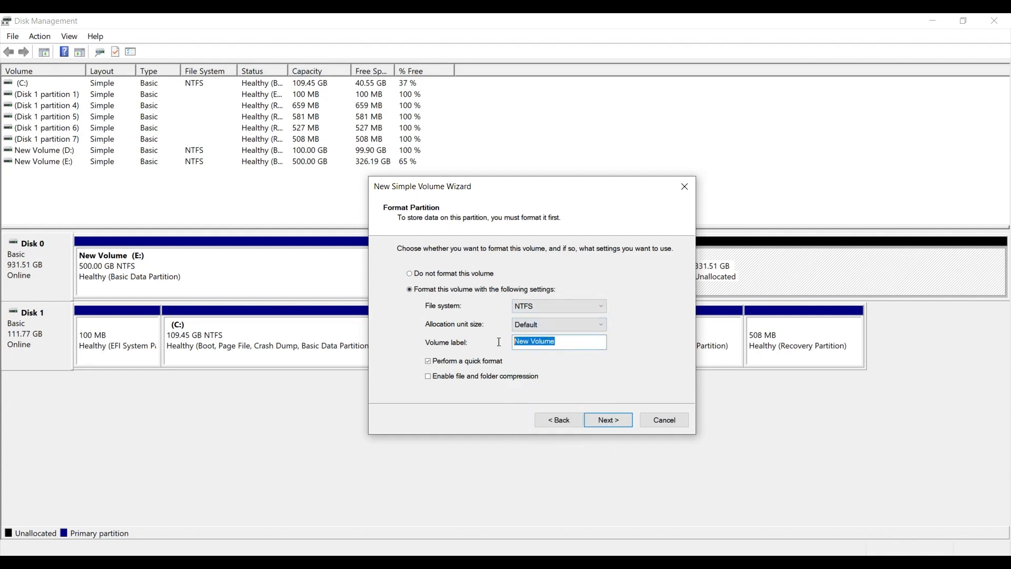
pyautogui.write('MasterEagle')
pyautogui.click(604, 419)
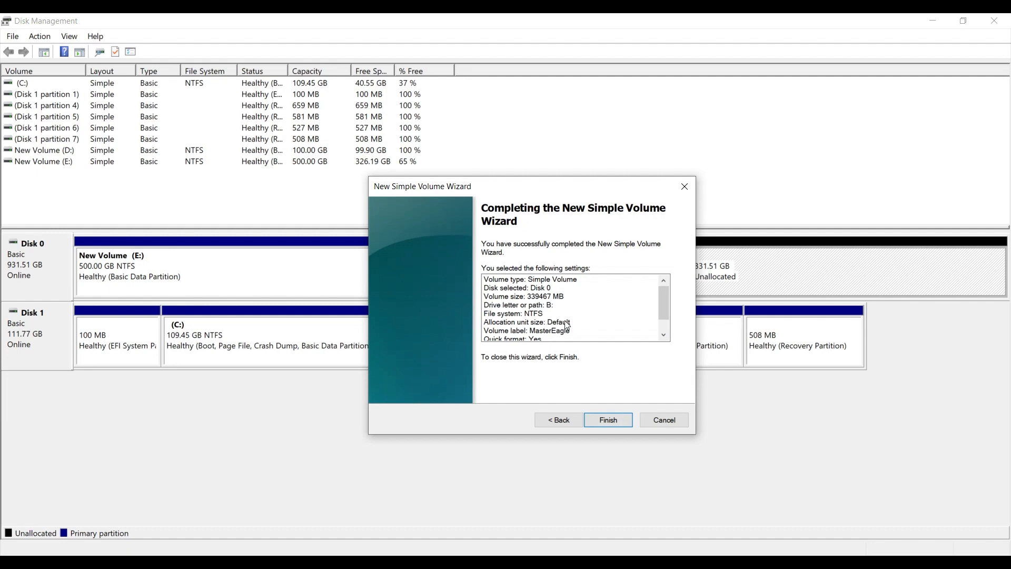
# - Review the summary, finish creating the volume, and dismiss the AutoPlay notification
pyautogui.scroll(-1, 531, 330)
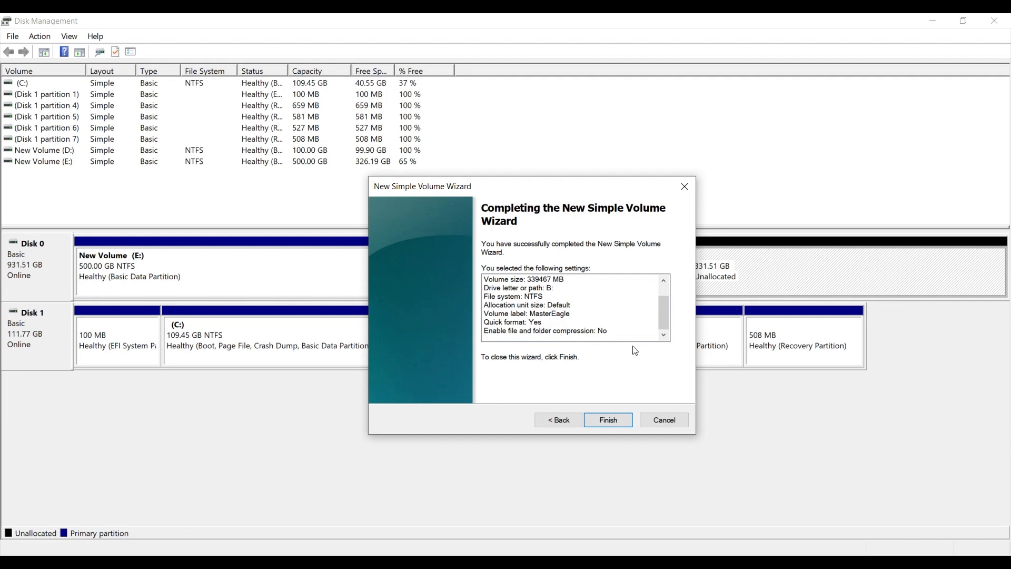
pyautogui.click(631, 421)
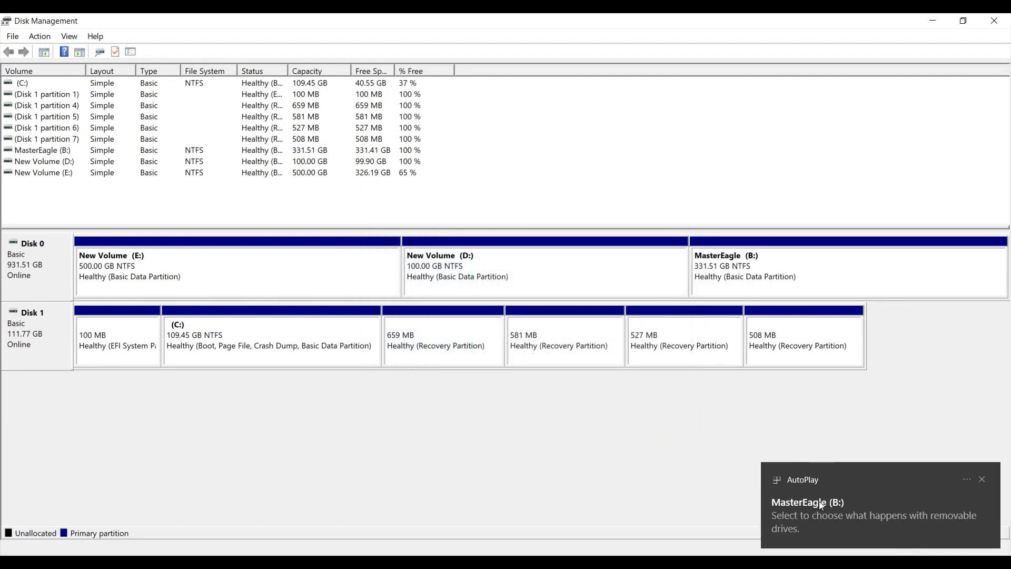
pyautogui.click(982, 479)
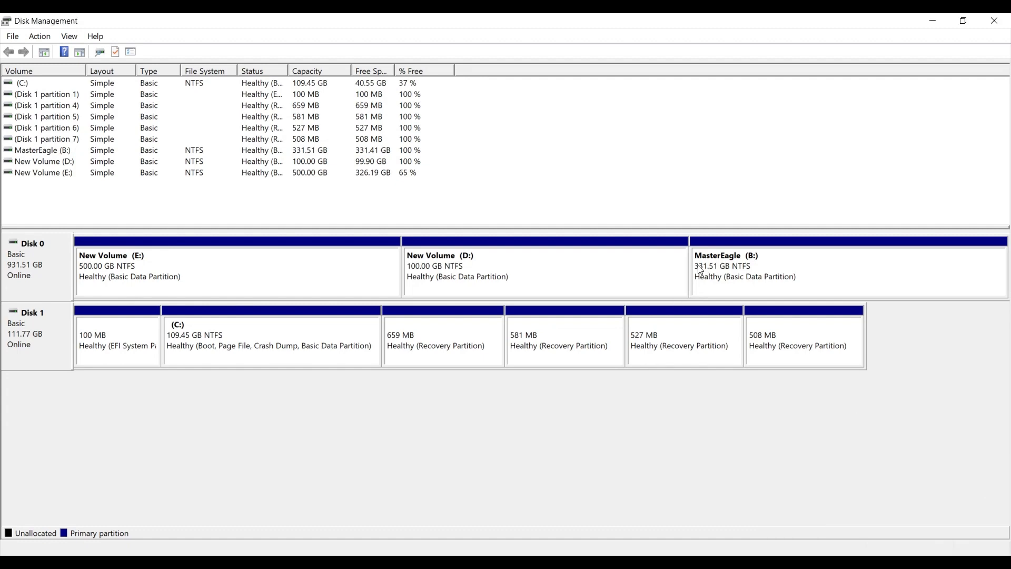
# - Switch to File Explorer and select the MasterEagle (B:) drive to check its capacity
pyautogui.click(933, 20)
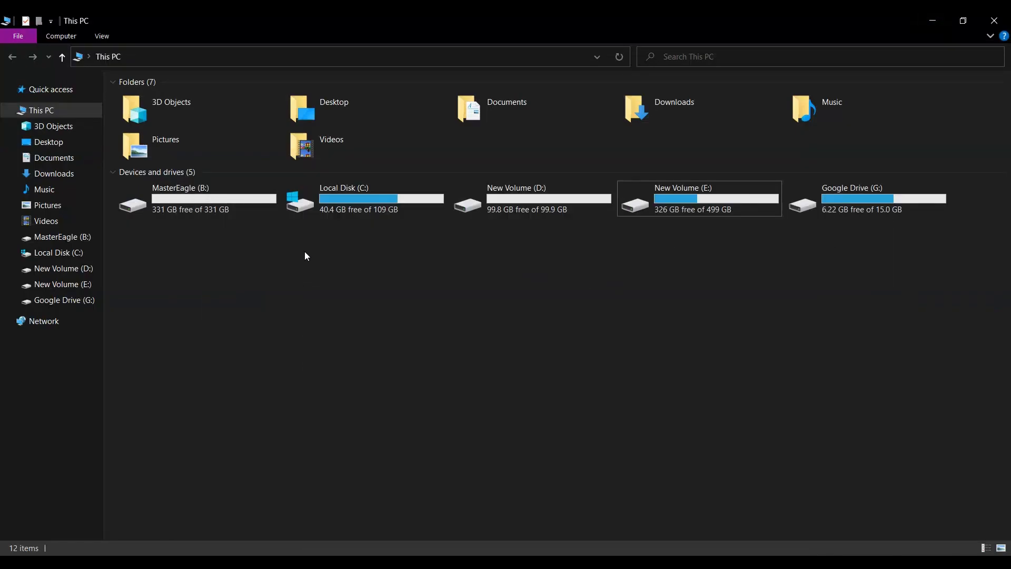
pyautogui.click(191, 200)
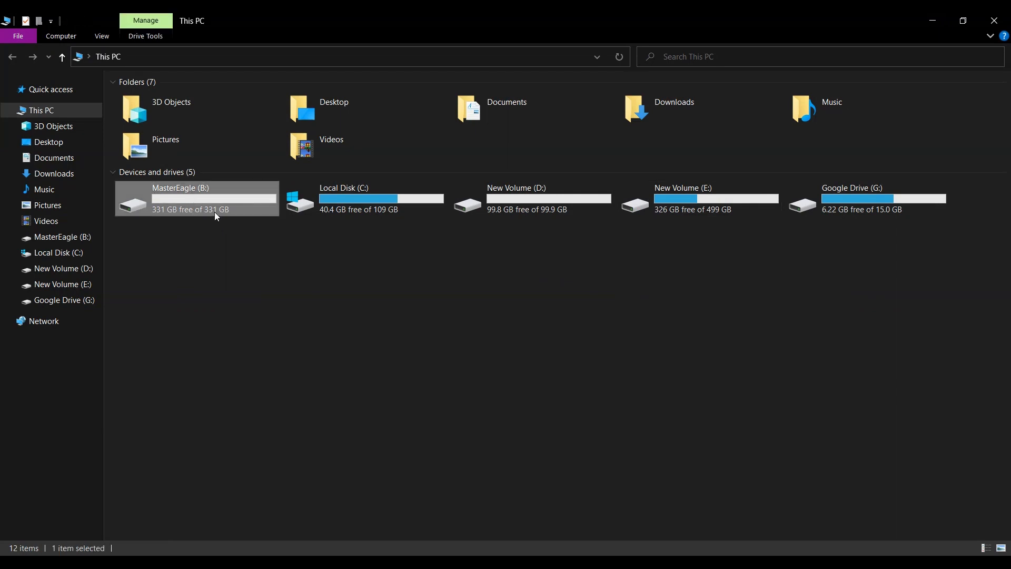
# - Check the conversion of 339467 megabytes to gigabytes in Calculator against the new drive's capacity, and minimize Calculator
pyautogui.click(631, 563)
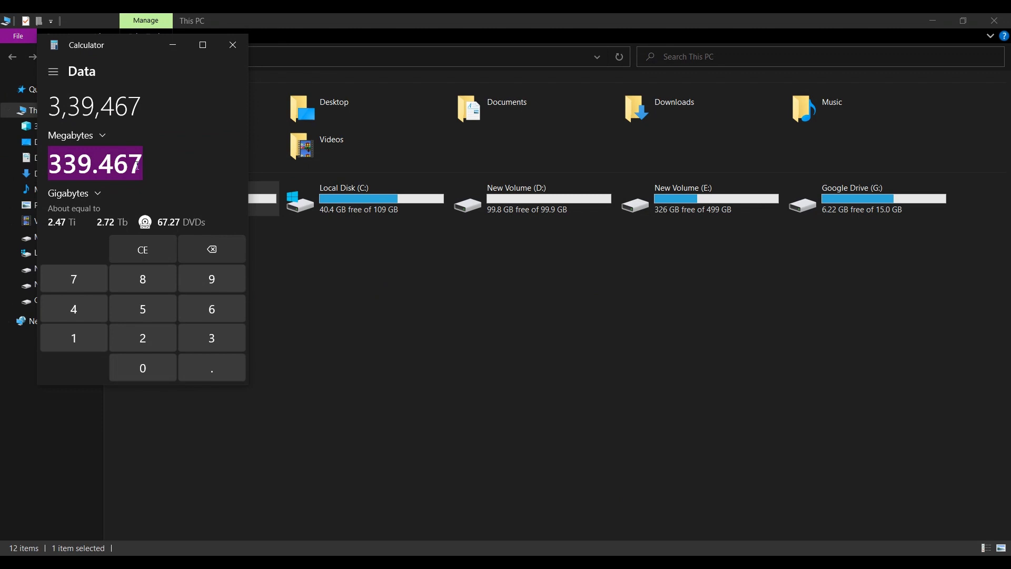
pyautogui.moveTo(137, 165); pyautogui.dragTo(53, 167)
pyautogui.click(172, 46)
# - Open the MasterEagle (B:) drive, show its contents as large icons, and return to This PC
pyautogui.doubleClick(203, 196)
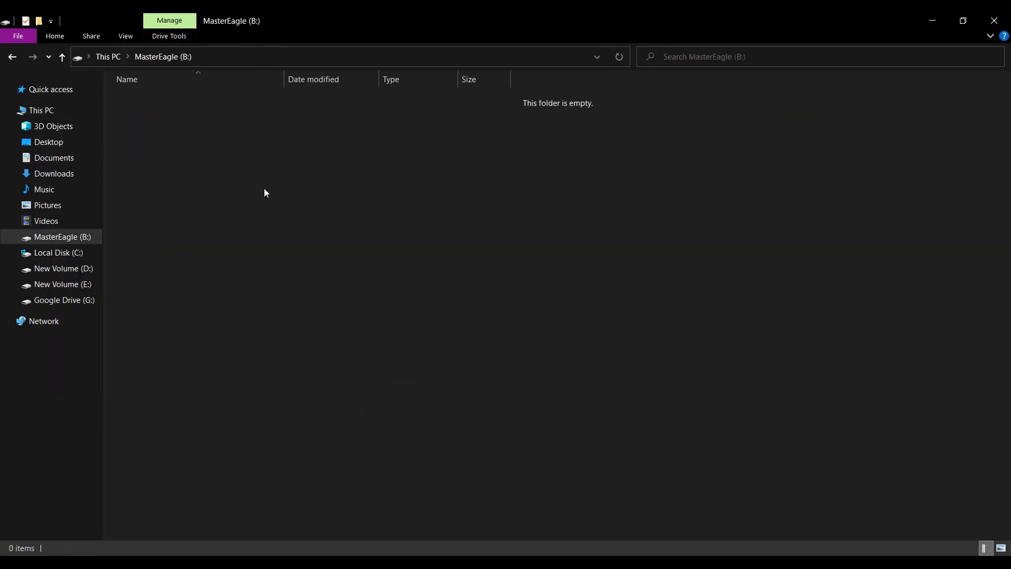
pyautogui.hotkey('ctrl', 'shift', '2')
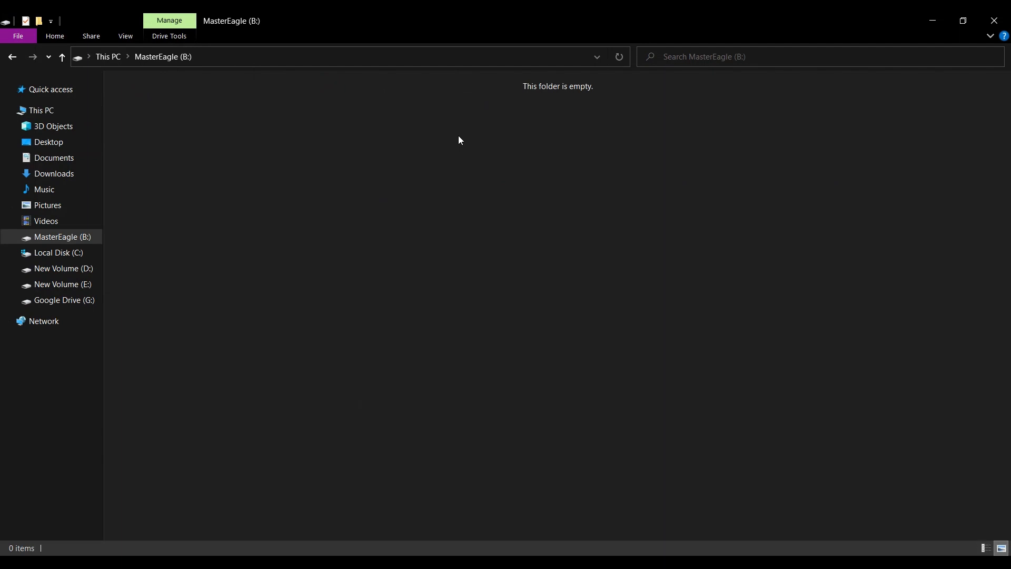
pyautogui.click(12, 56)
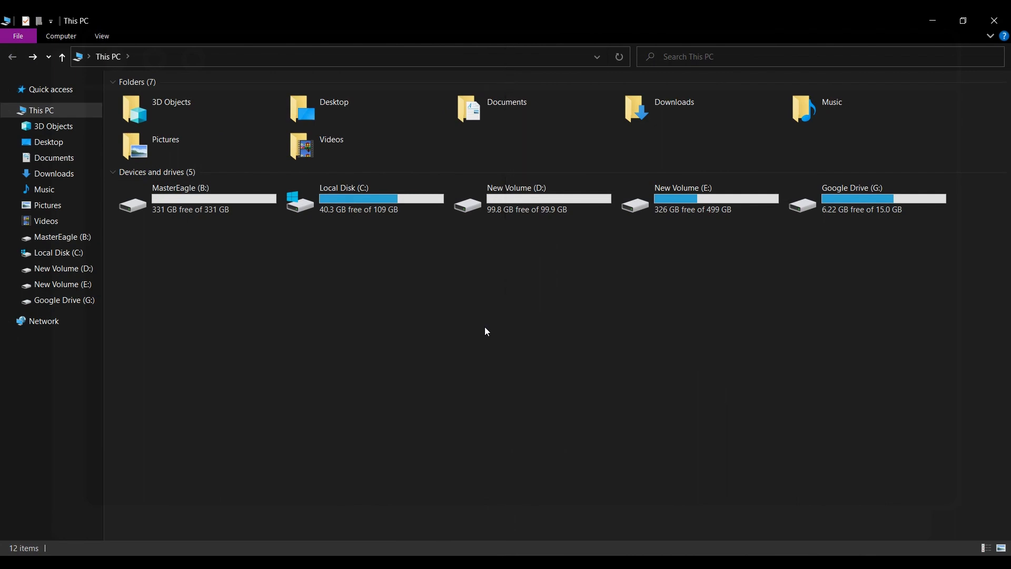
pyautogui.click(218, 207)
pyautogui.click(273, 283)
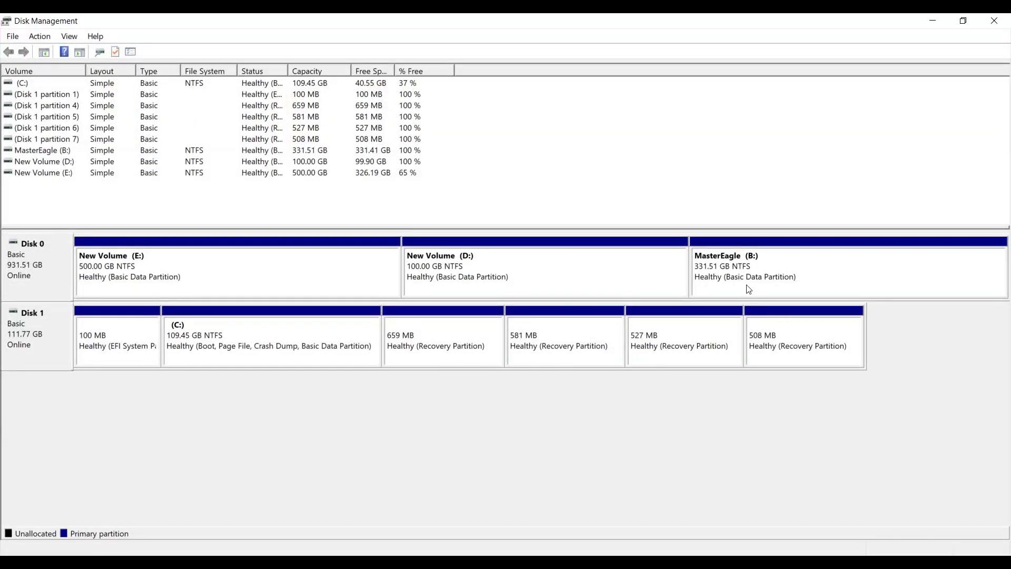
# - Quick format the MasterEagle (B:) volume on Disk 0 as NTFS with the Default allocation unit size and accept the data-loss warning
pyautogui.click(748, 276)
pyautogui.rightClick(733, 265)
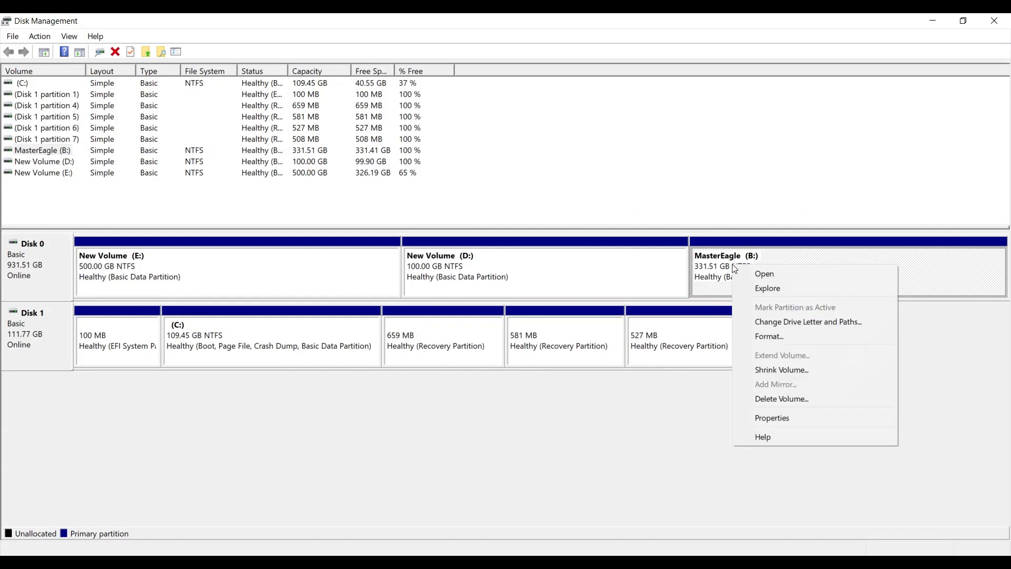
pyautogui.click(765, 336)
pyautogui.click(511, 258)
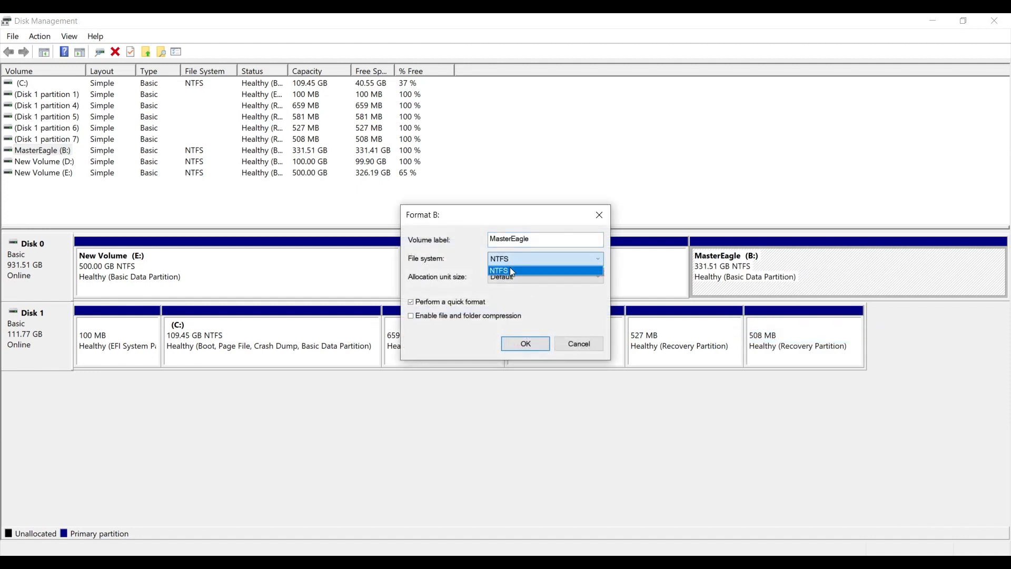
pyautogui.click(510, 271)
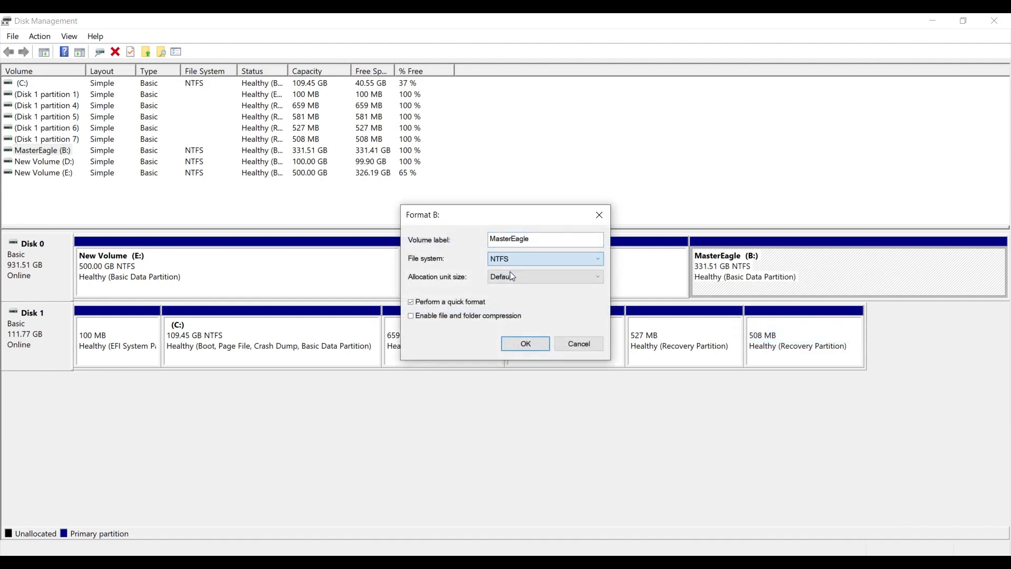
pyautogui.click(509, 345)
pyautogui.click(554, 389)
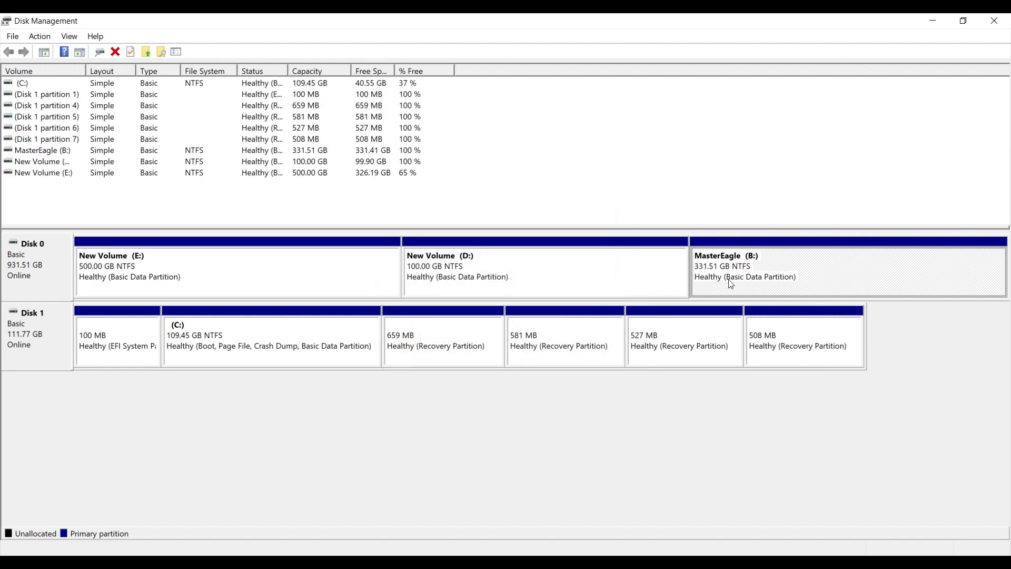
# - Inspect the contents of the MasterEagle (B:) drive in File Explorer and return to Disk Management
pyautogui.click(933, 20)
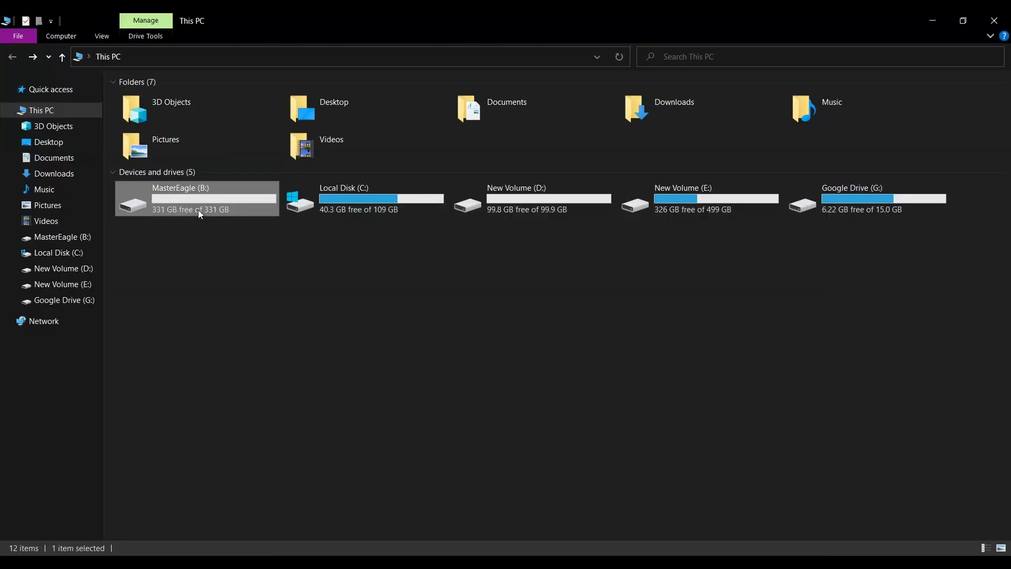
pyautogui.doubleClick(199, 214)
pyautogui.click(12, 57)
pyautogui.click(591, 549)
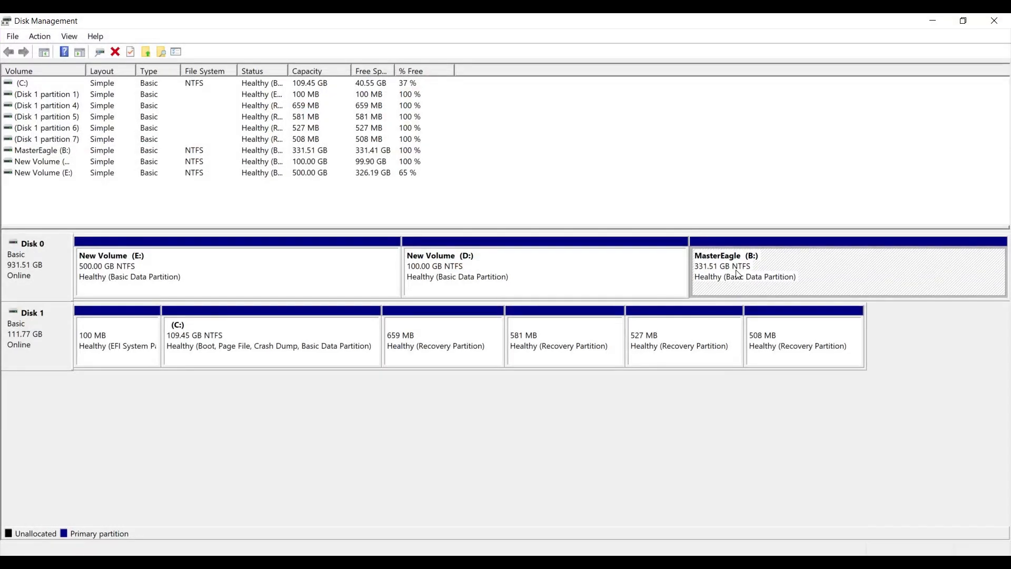
# - Delete the MasterEagle (B:) volume from Disk 0 and accept erasing its data
pyautogui.rightClick(740, 282)
pyautogui.click(776, 404)
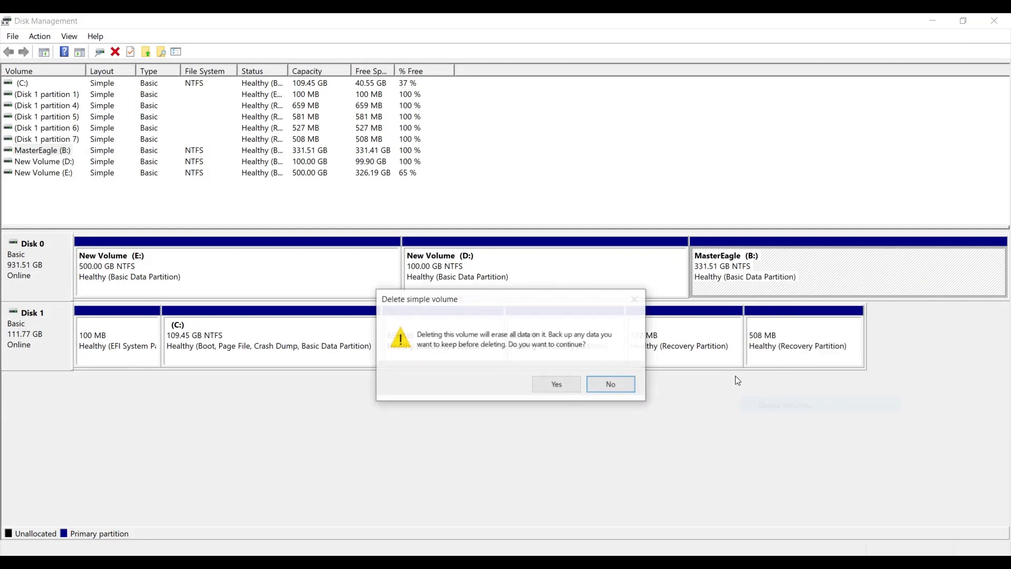
pyautogui.moveTo(466, 305); pyautogui.dragTo(420, 123)
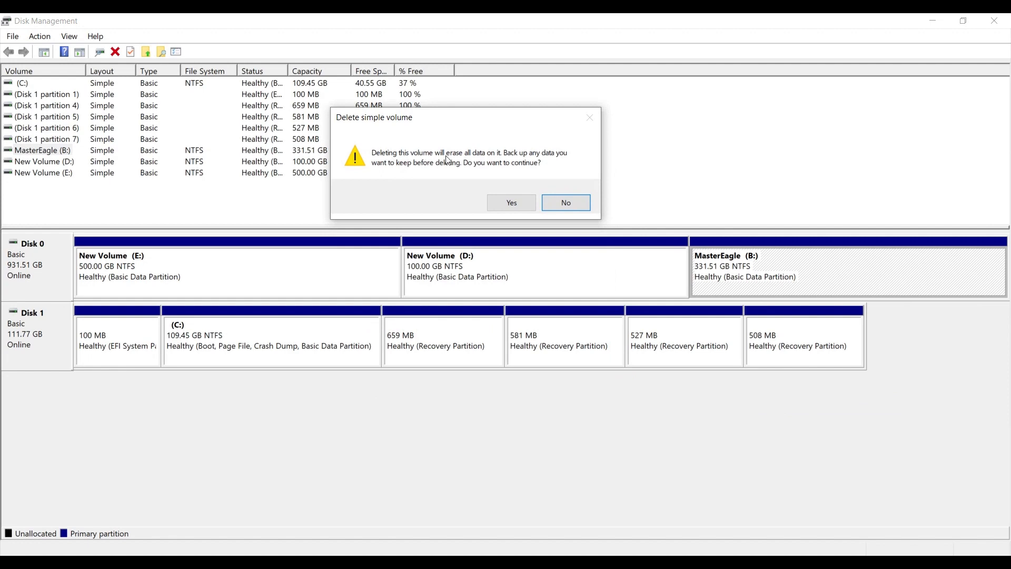
pyautogui.click(512, 204)
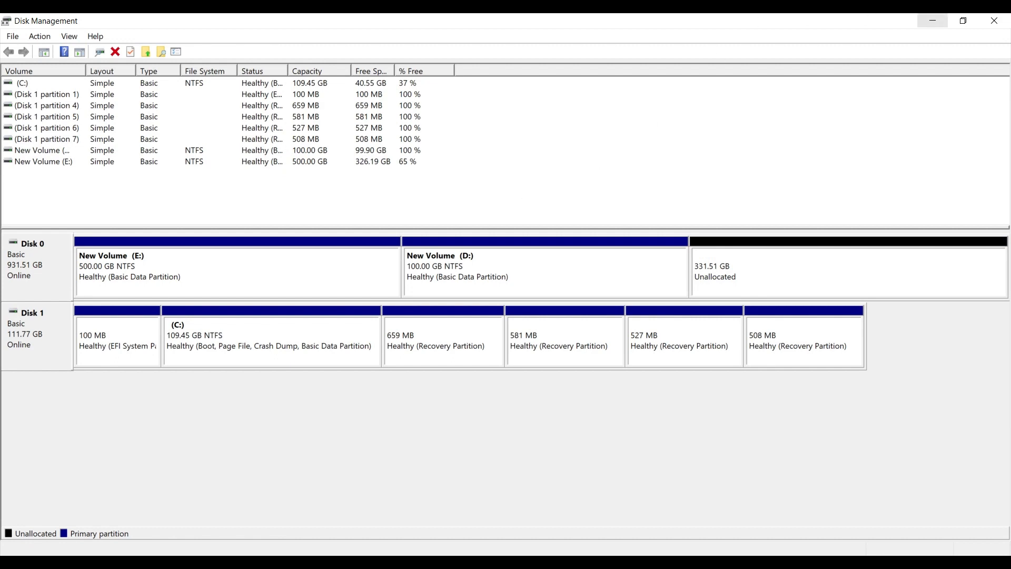
# - Check the unallocated space on Disk 0, minimize Disk Management, and review the drives listed under This PC
pyautogui.click(789, 285)
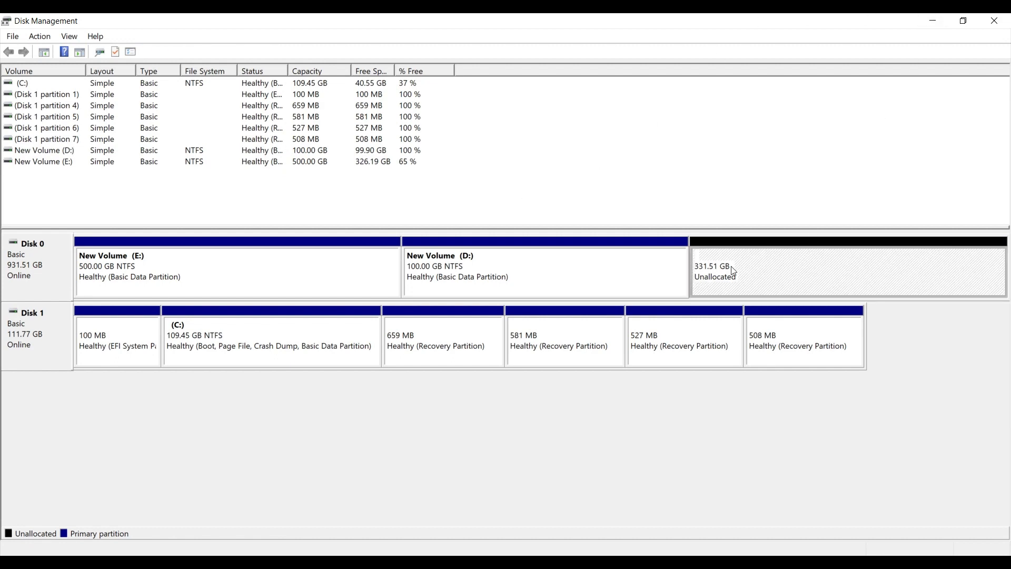
pyautogui.click(79, 193)
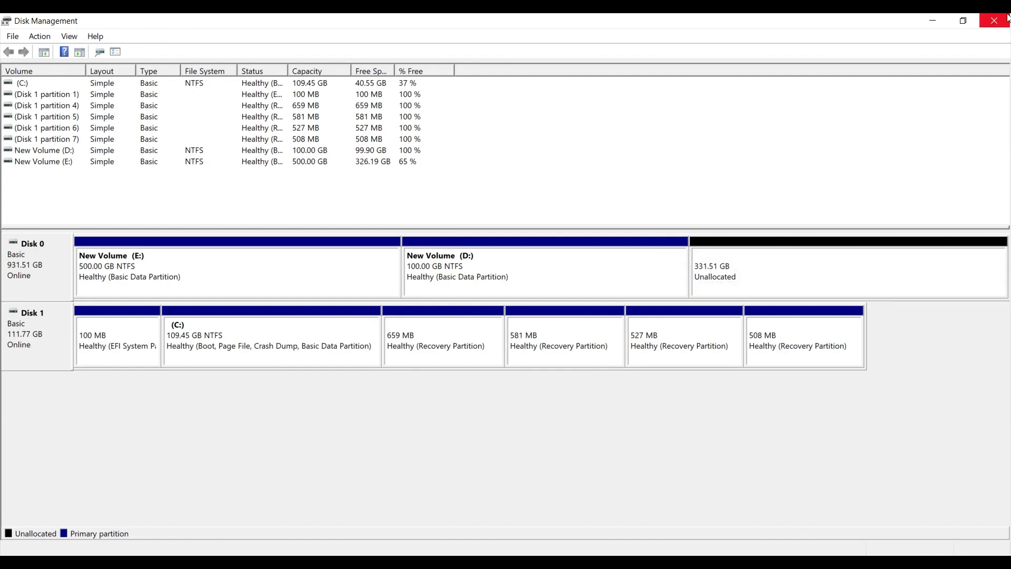
pyautogui.click(929, 20)
pyautogui.moveTo(237, 260); pyautogui.dragTo(625, 293)
pyautogui.click(431, 307)
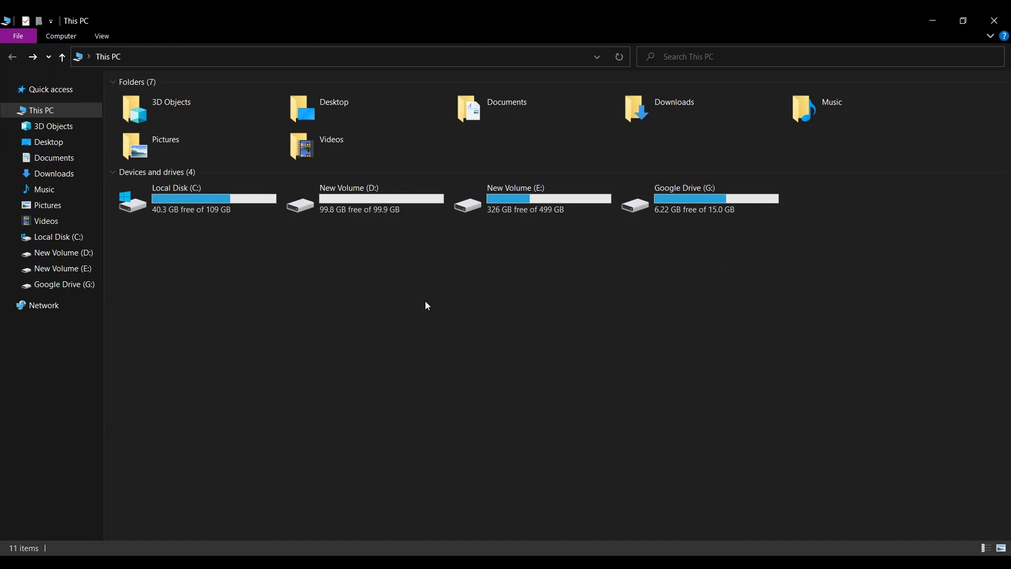